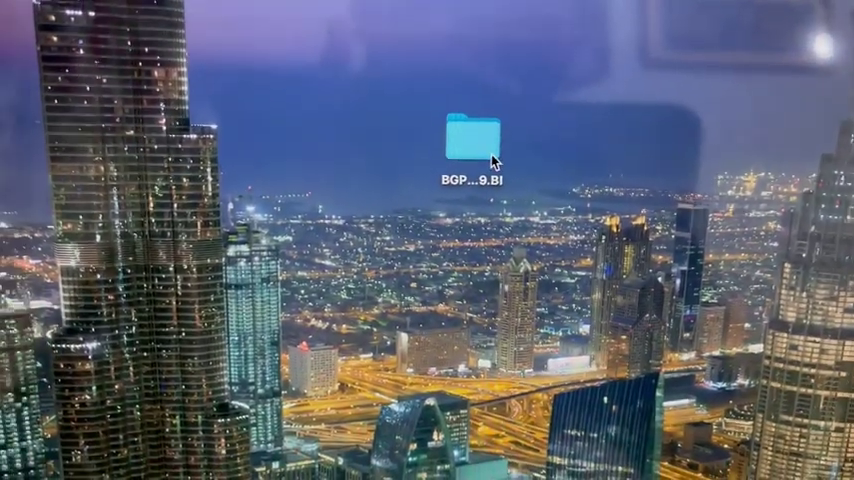
Step: Copy BG2209P.bio from the downloaded BIOS folder onto the 1GB USB drive
{"action": "double_click", "coordinate": [493, 152]}
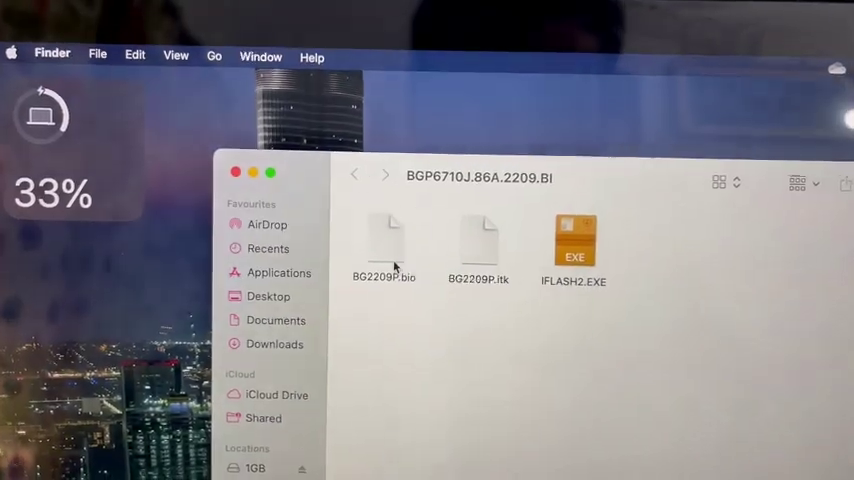
{"action": "right_click", "coordinate": [380, 167]}
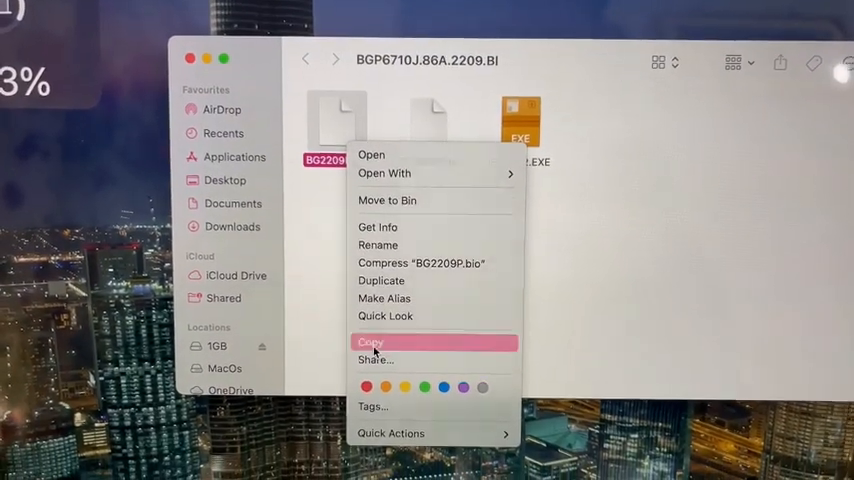
{"action": "left_click", "coordinate": [374, 345]}
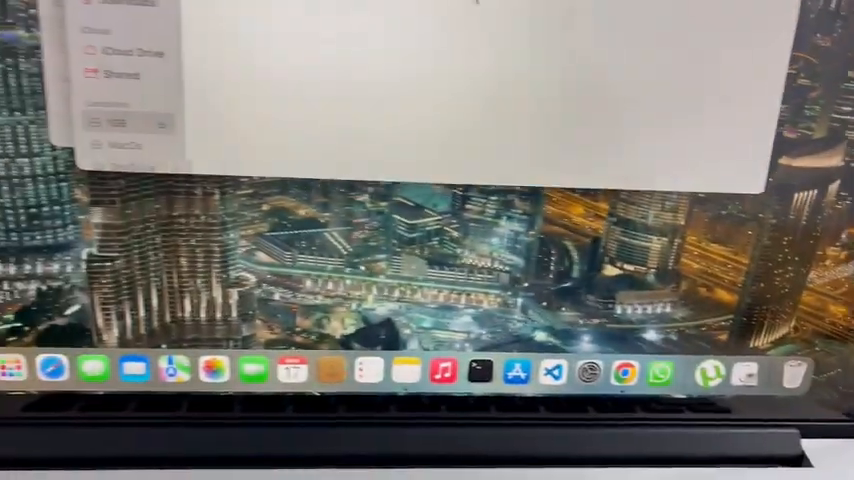
{"action": "right_click", "coordinate": [535, 32]}
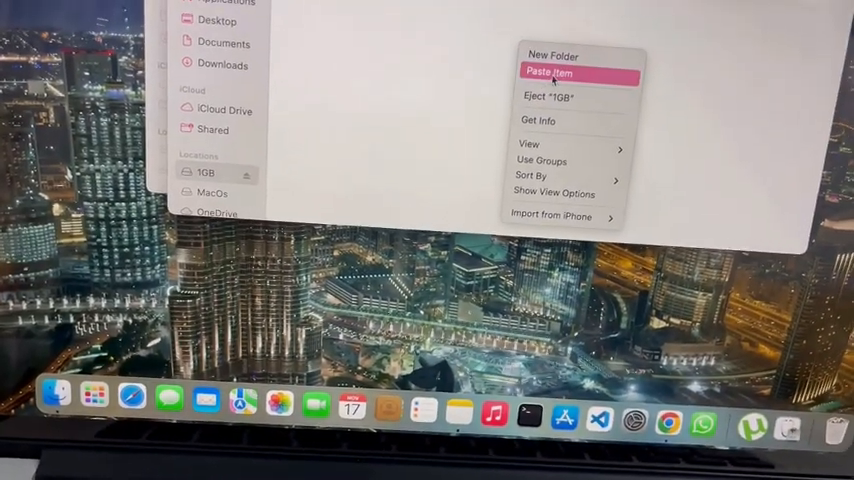
{"action": "left_click", "coordinate": [560, 56]}
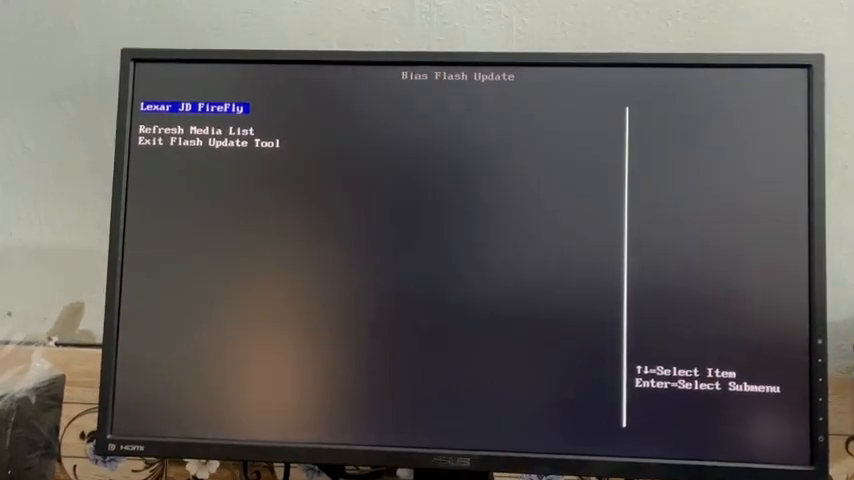
Step: Browse the Lexar USB drive and choose BG2209P.bio as the BIOS update file
{"action": "key", "text": "Return"}
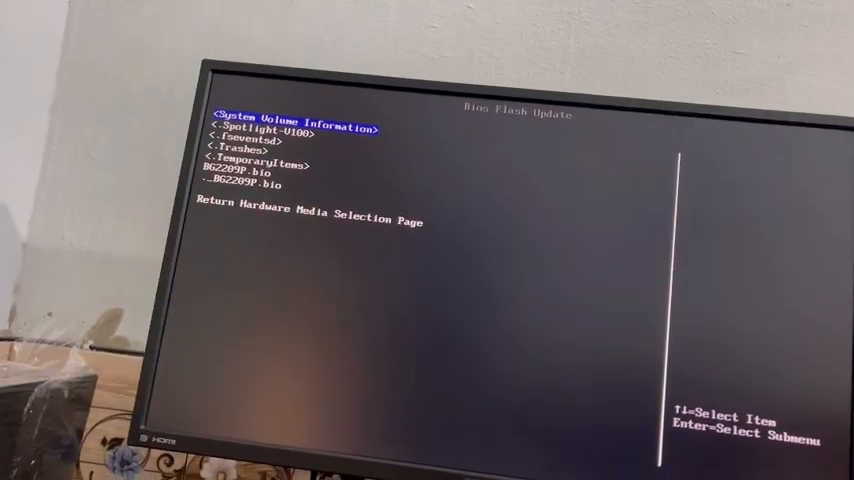
{"action": "key", "text": "Down"}
{"action": "key", "text": "Down"}
{"action": "key", "text": "Down"}
{"action": "key", "text": "Down"}
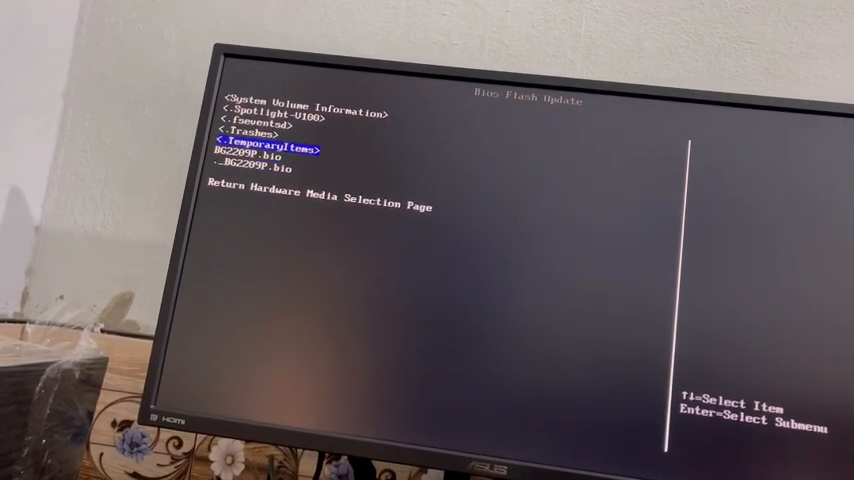
{"action": "key", "text": "Down"}
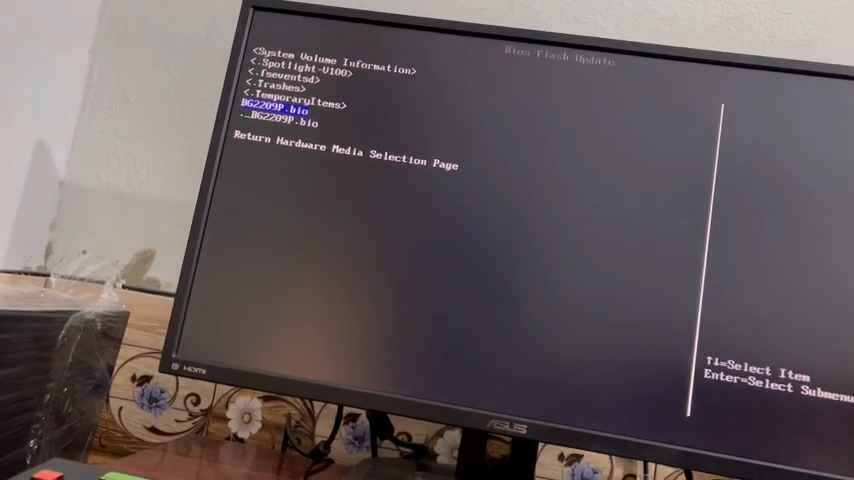
{"action": "key", "text": "Return"}
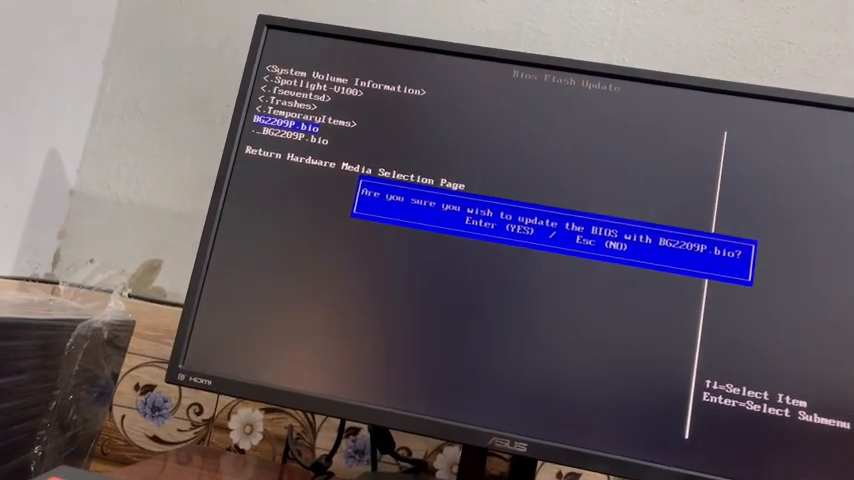